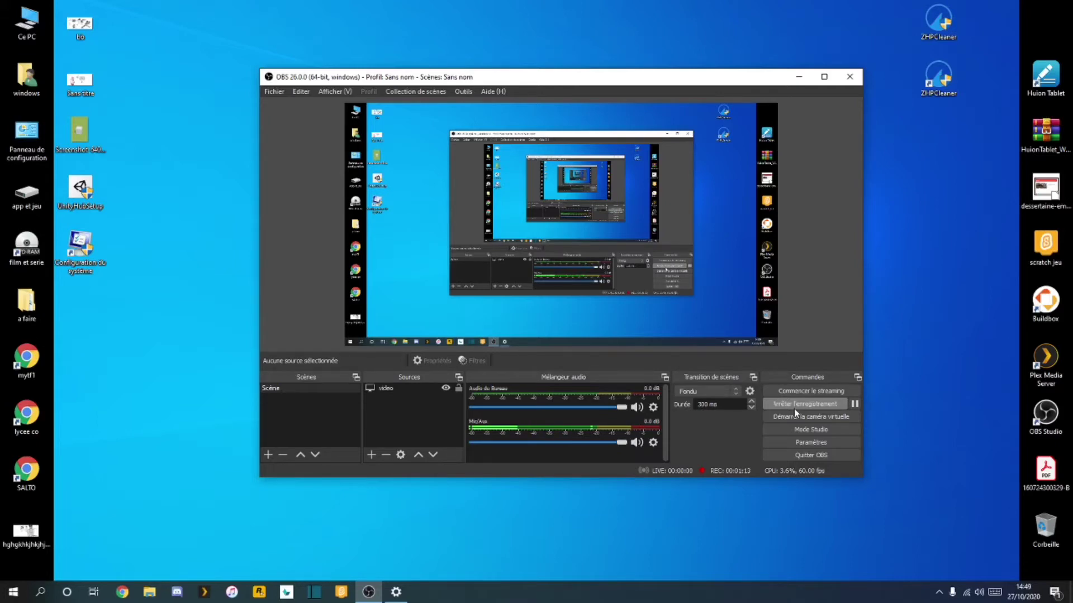
# Step: Switch to a maximized Chrome window and search Google for adwcleaner
pyautogui.click(804, 82)
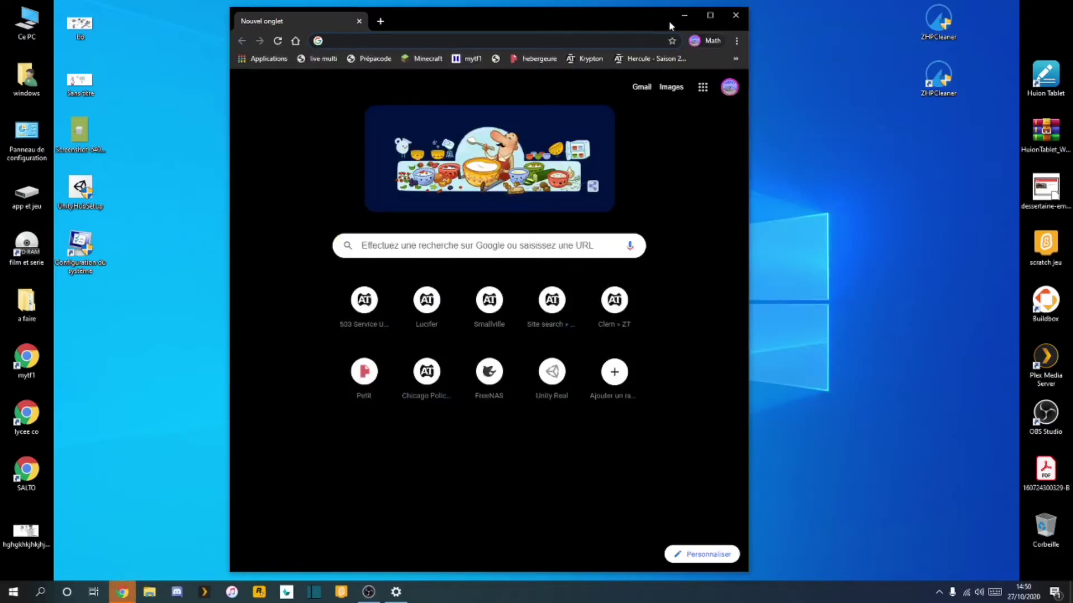
pyautogui.click(710, 16)
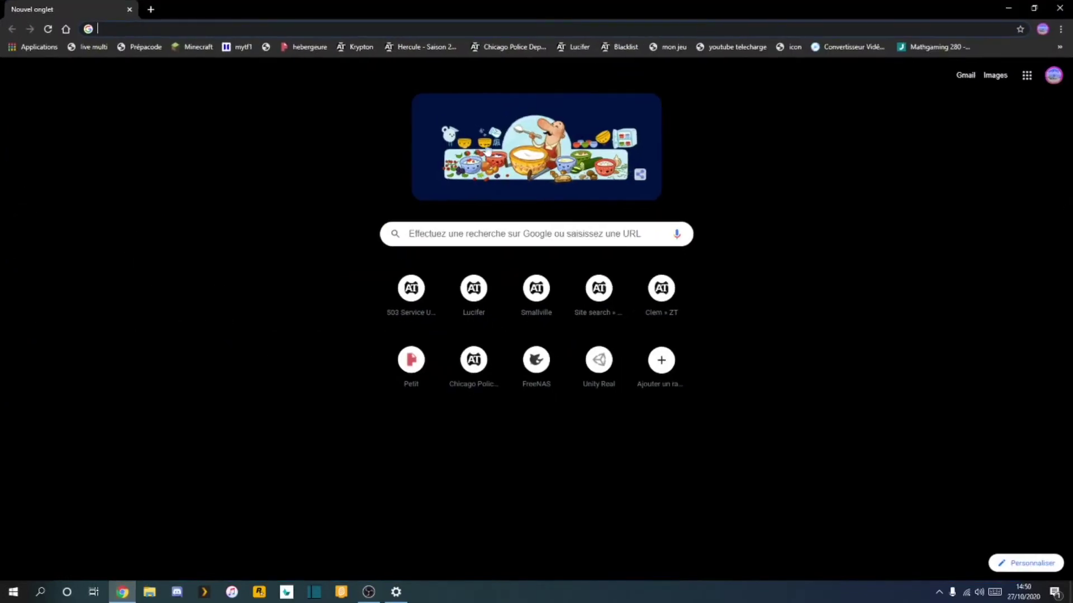
pyautogui.click(472, 241)
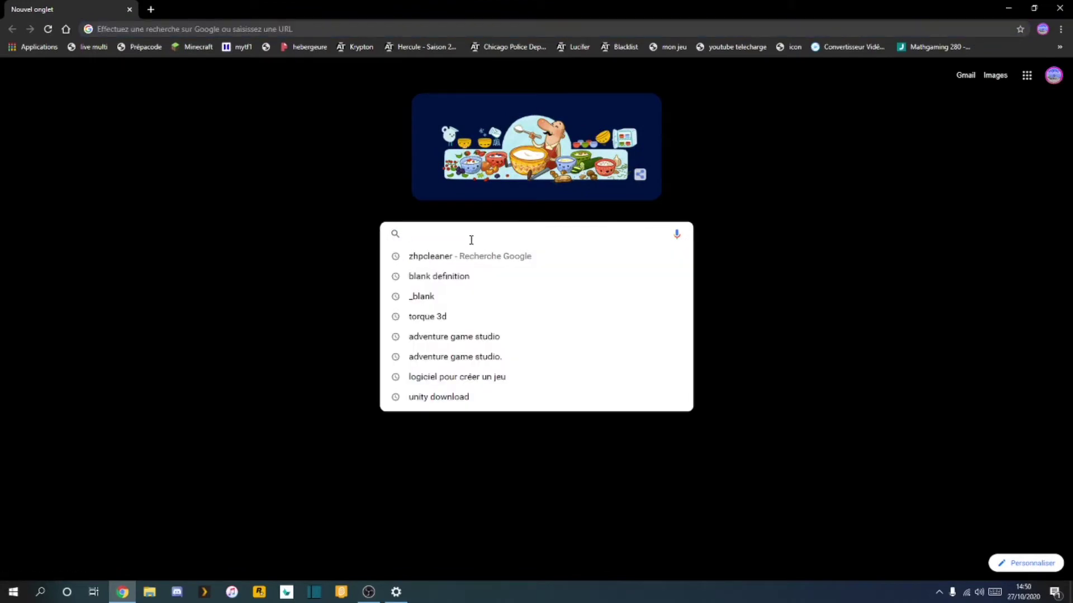
pyautogui.write('ad')
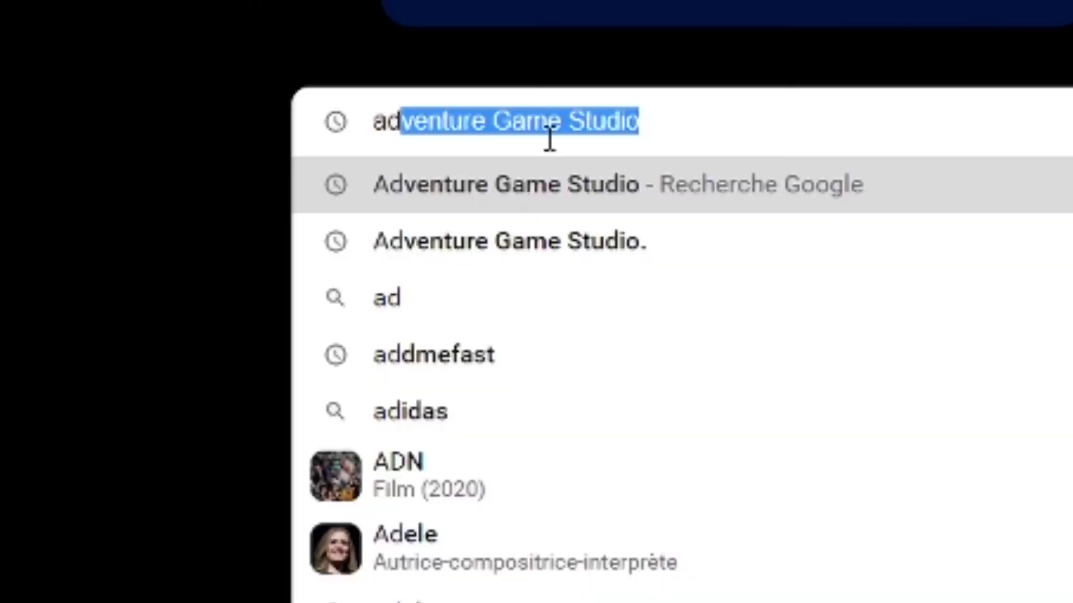
pyautogui.write('w')
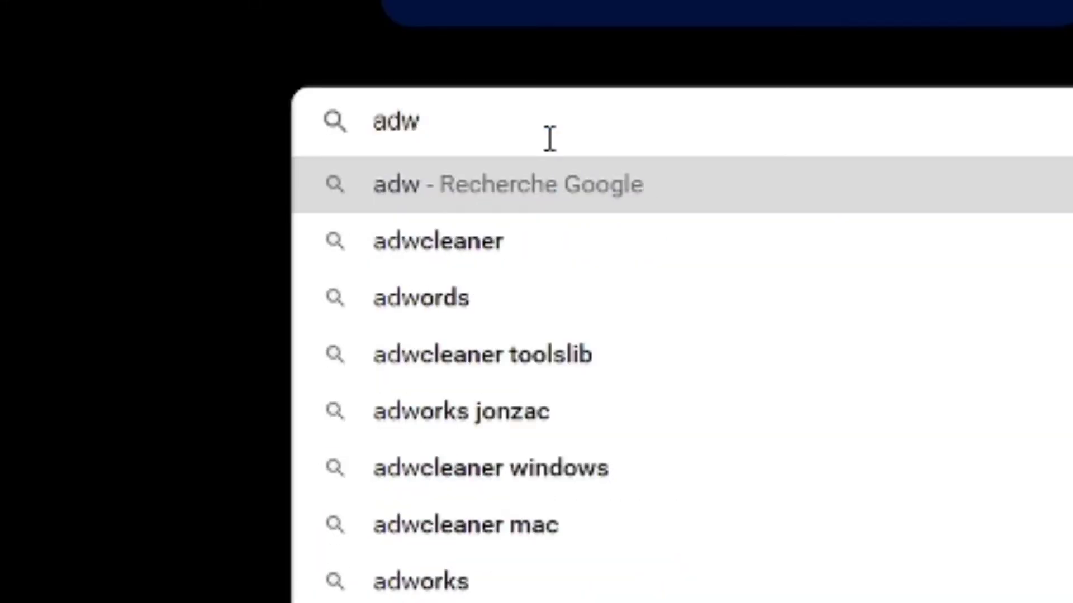
pyautogui.click(525, 265)
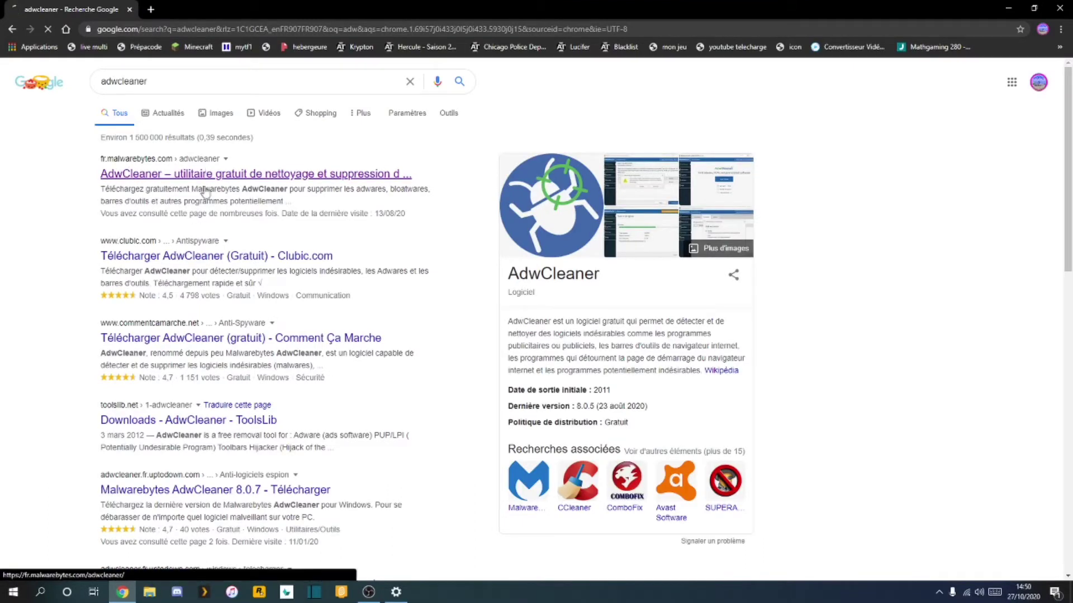
# Step: Download AdwCleaner for free from the Malwarebytes site and save it to the Bureau folder as adwcleaner_8.0.8
pyautogui.click(205, 174)
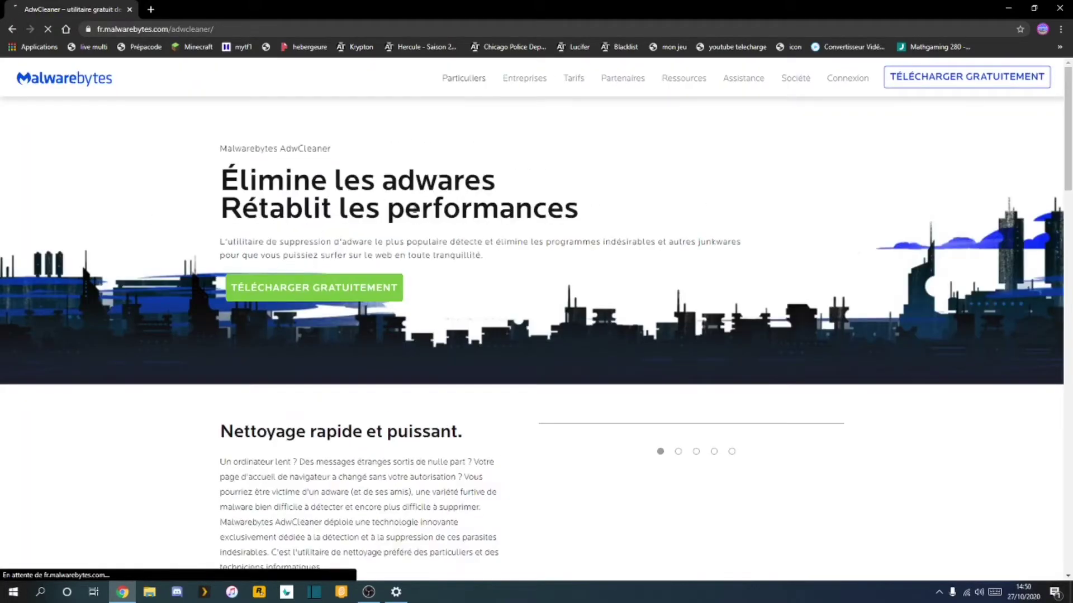
pyautogui.scroll(-6, 286, 292)
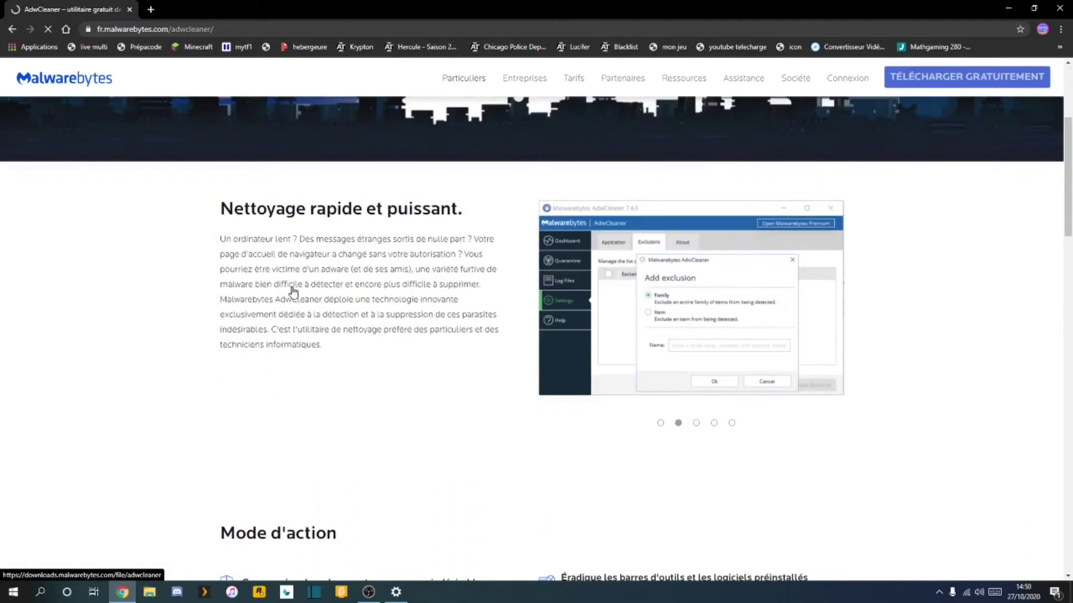
pyautogui.scroll(6, 291, 290)
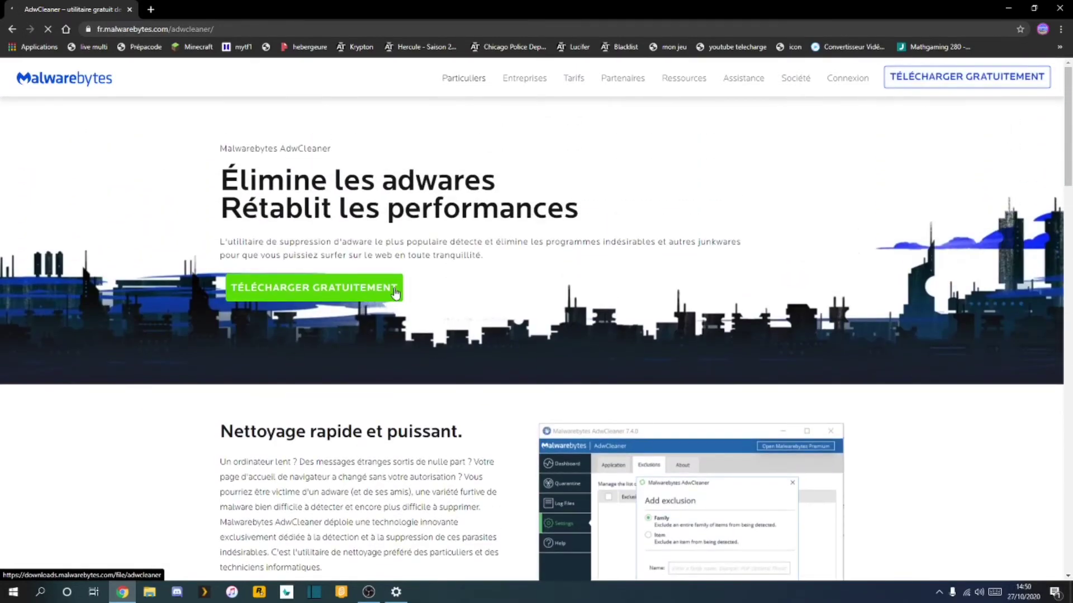
pyautogui.click(311, 287)
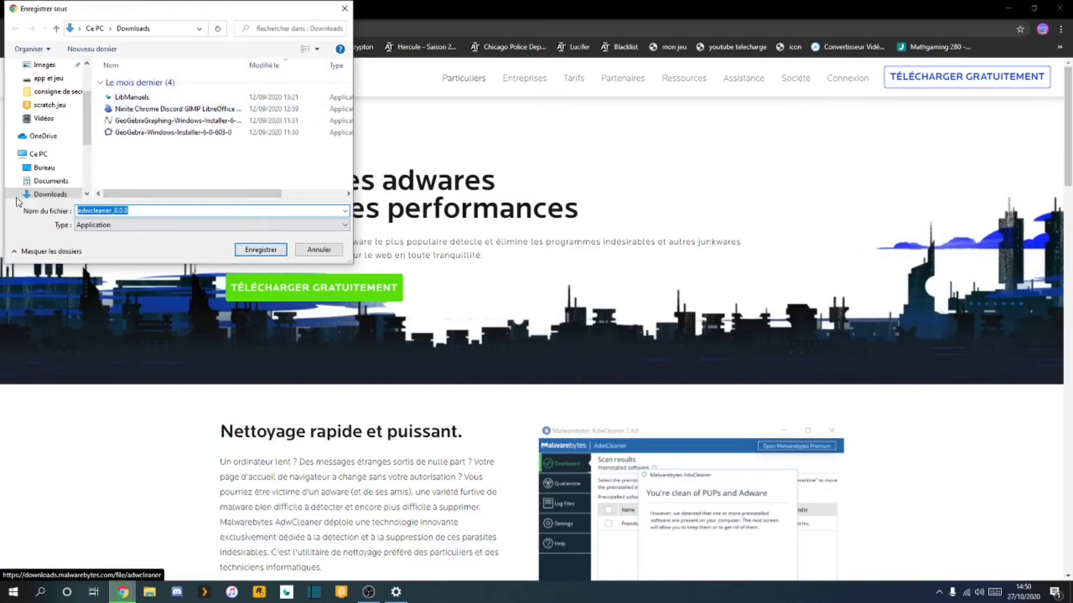
pyautogui.click(46, 169)
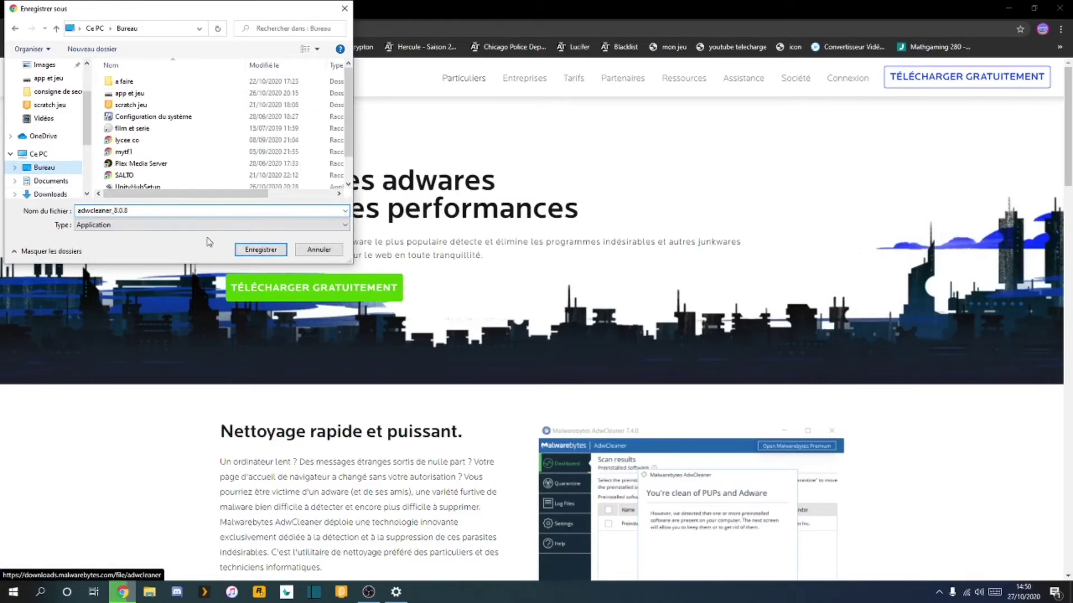
pyautogui.click(258, 250)
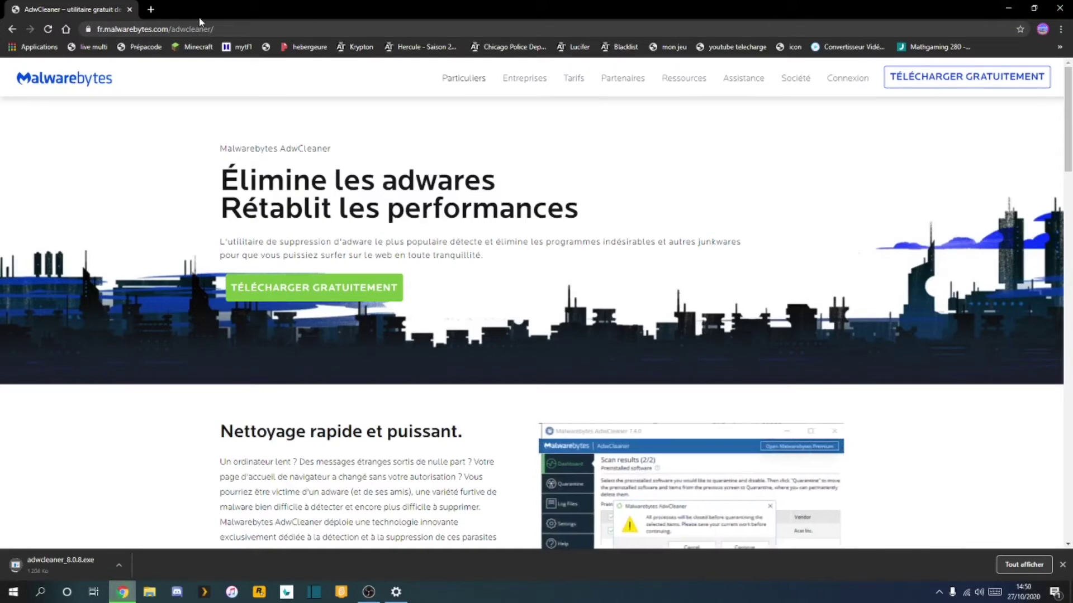
# Step: Close the browser after checking its downloads, and launch adwcleaner_8.0.8 from an empty area of the desktop
pyautogui.click(1016, 564)
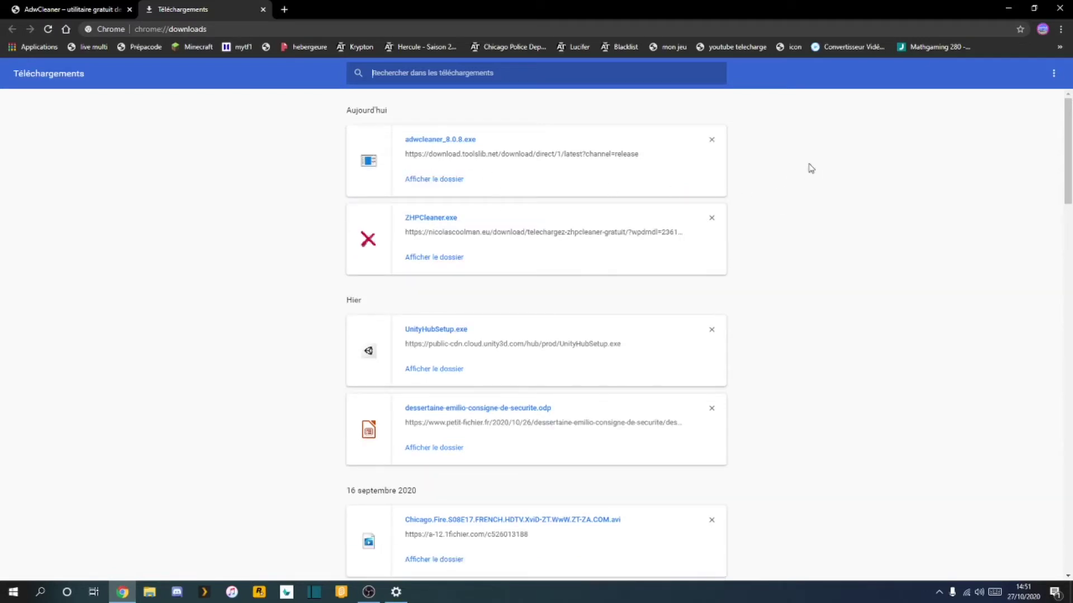
pyautogui.click(1064, 15)
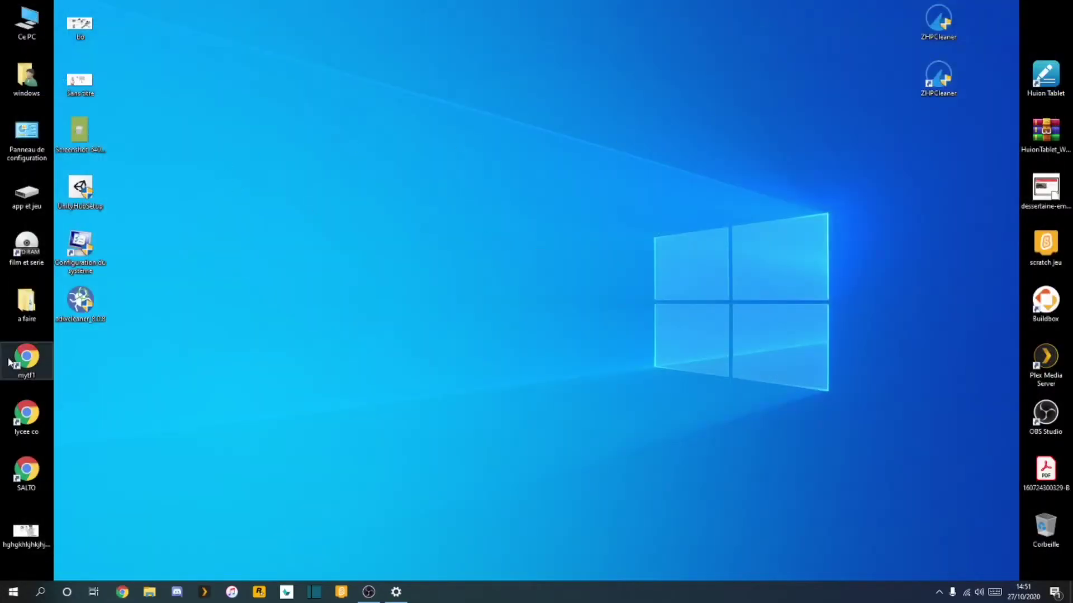
pyautogui.moveTo(87, 305); pyautogui.dragTo(497, 150)
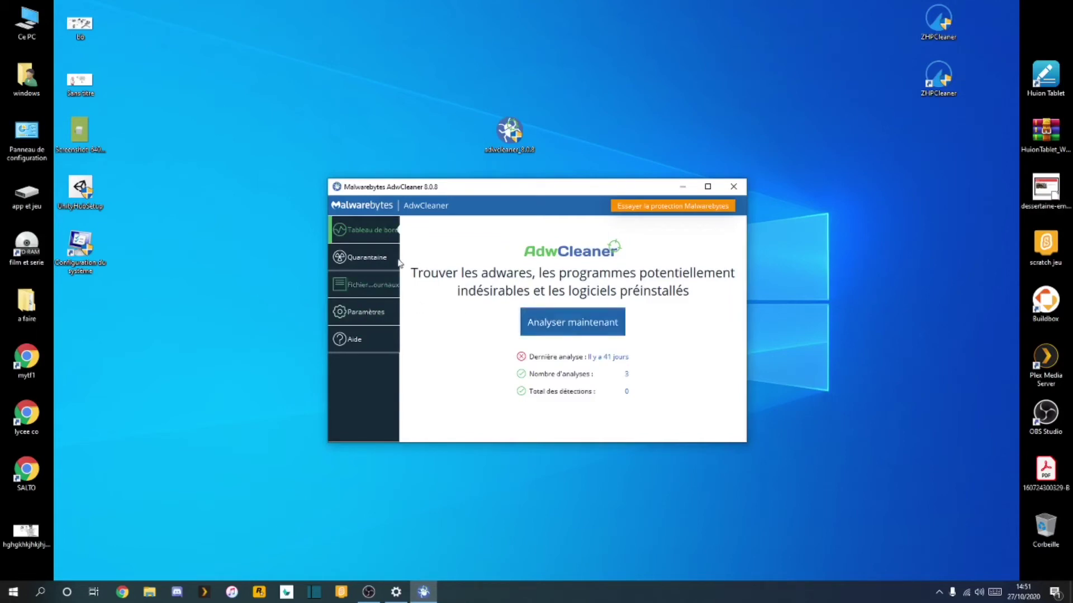
# Step: Examine AdwCleaner's application settings, from the basic repair actions to the cleaning, statistics, language, interface and removal options
pyautogui.click(354, 313)
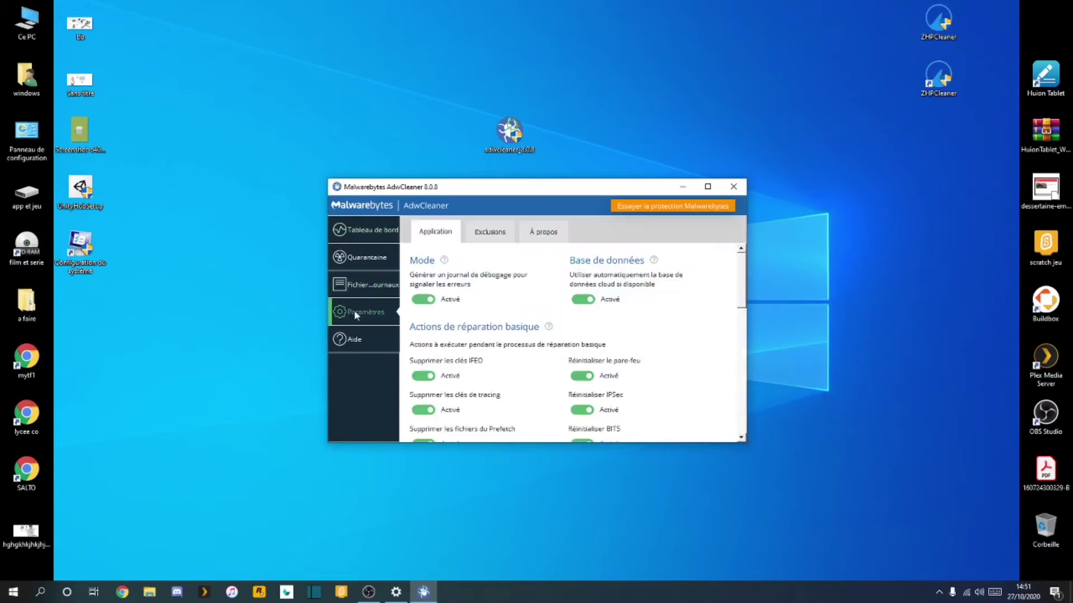
pyautogui.scroll(-10, 480, 352)
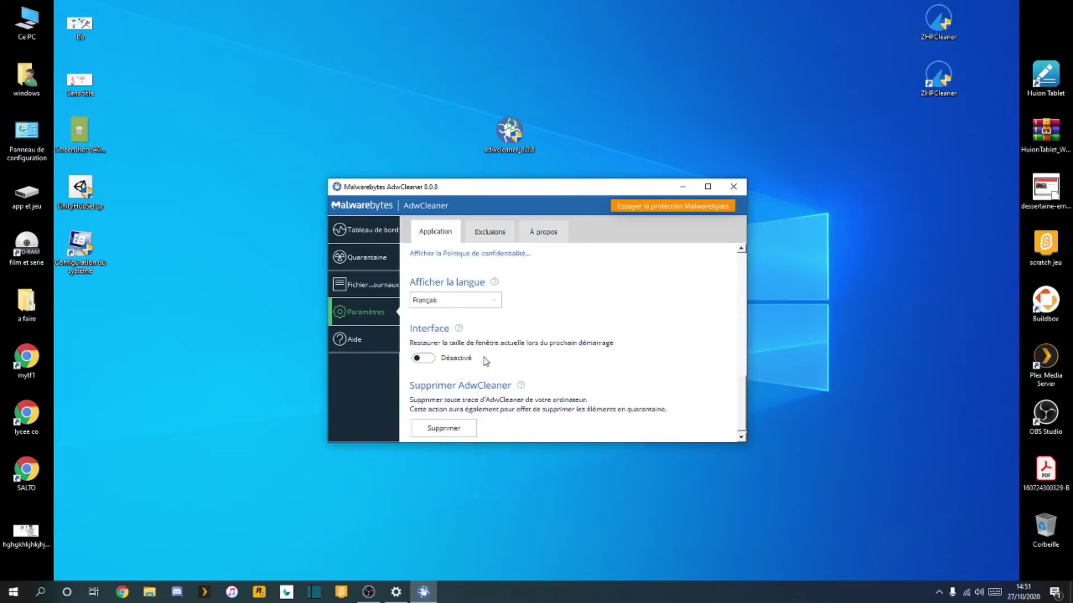
pyautogui.scroll(10, 489, 364)
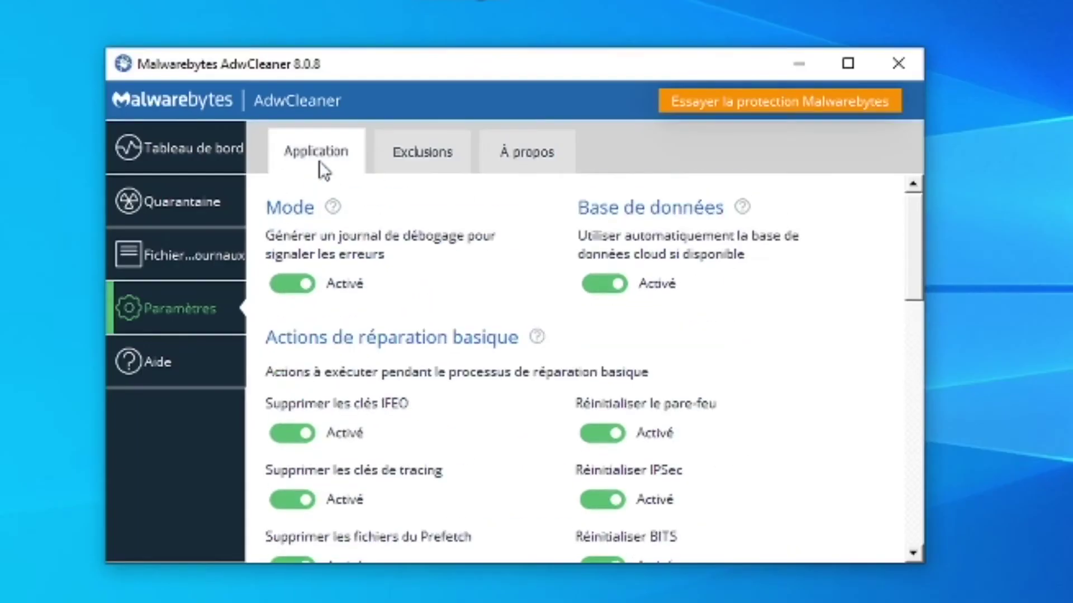
pyautogui.scroll(-5, 368, 301)
pyautogui.scroll(-1, 370, 307)
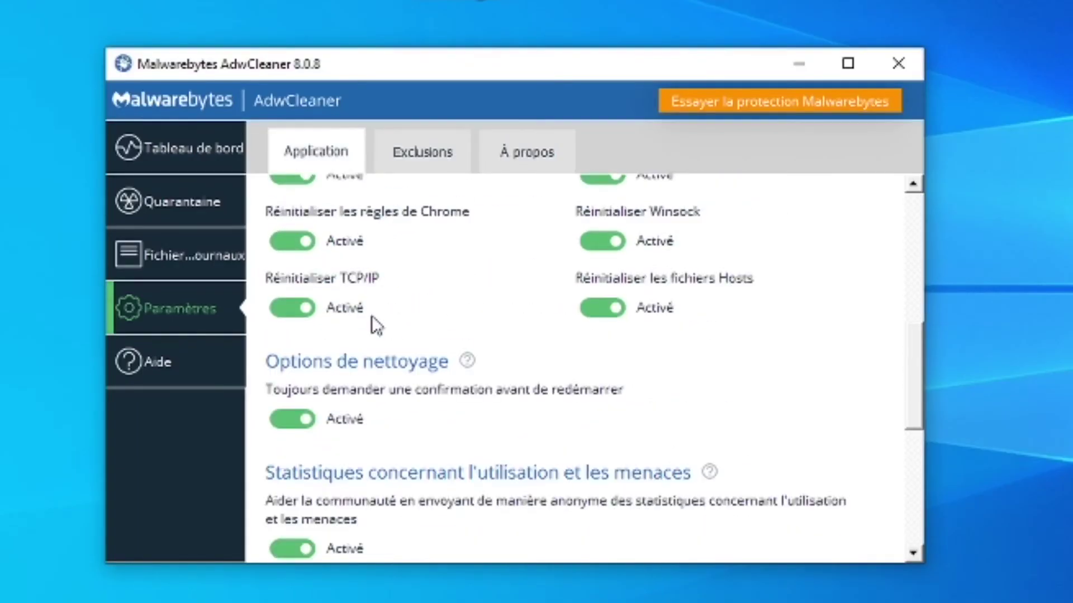
pyautogui.scroll(-6, 375, 336)
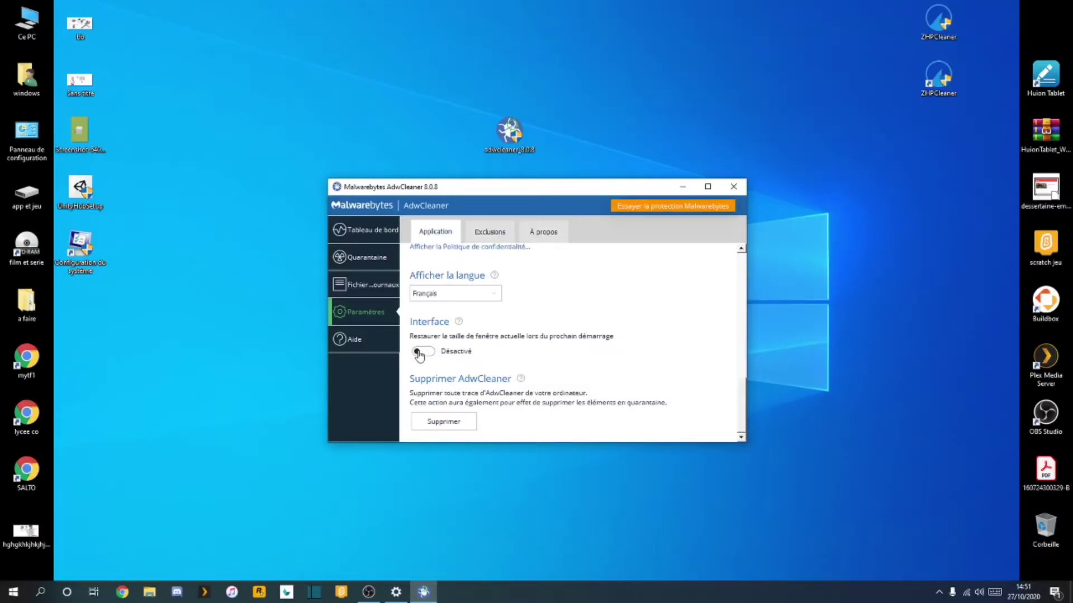
pyautogui.scroll(10, 499, 333)
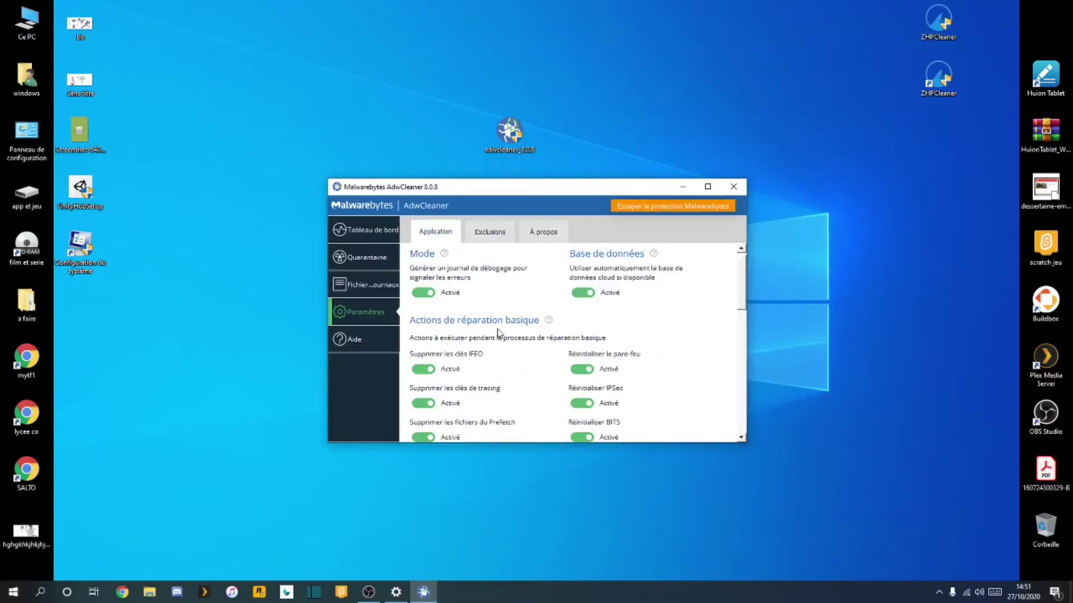
pyautogui.scroll(1, 498, 333)
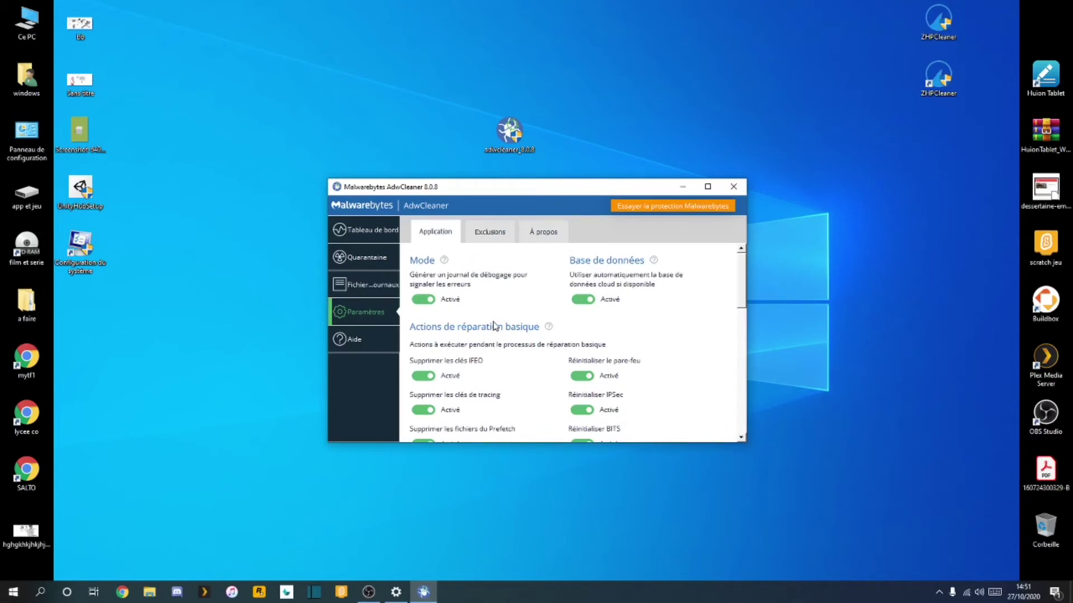
pyautogui.scroll(-4, 494, 326)
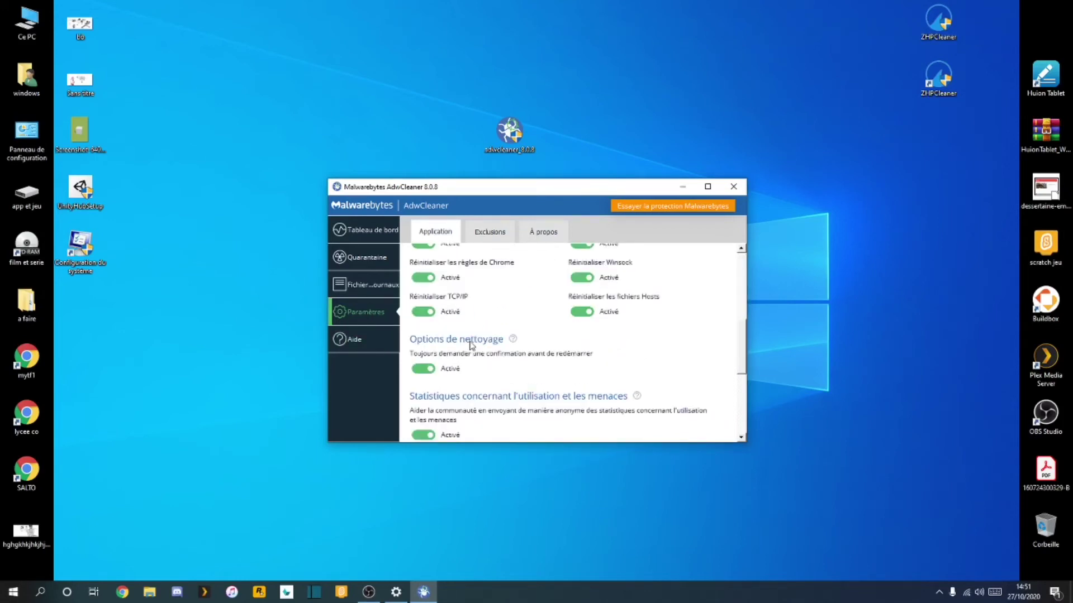
pyautogui.scroll(-4, 471, 344)
pyautogui.scroll(1, 434, 346)
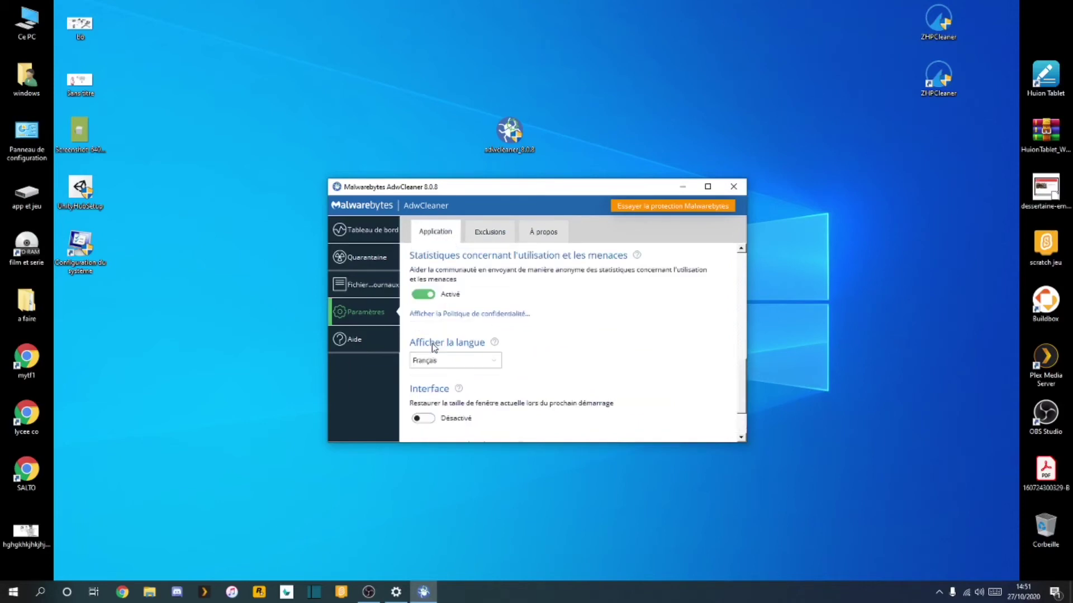
# Step: Run an AdwCleaner scan from the dashboard and skip the basic repair once it finishes
pyautogui.click(364, 230)
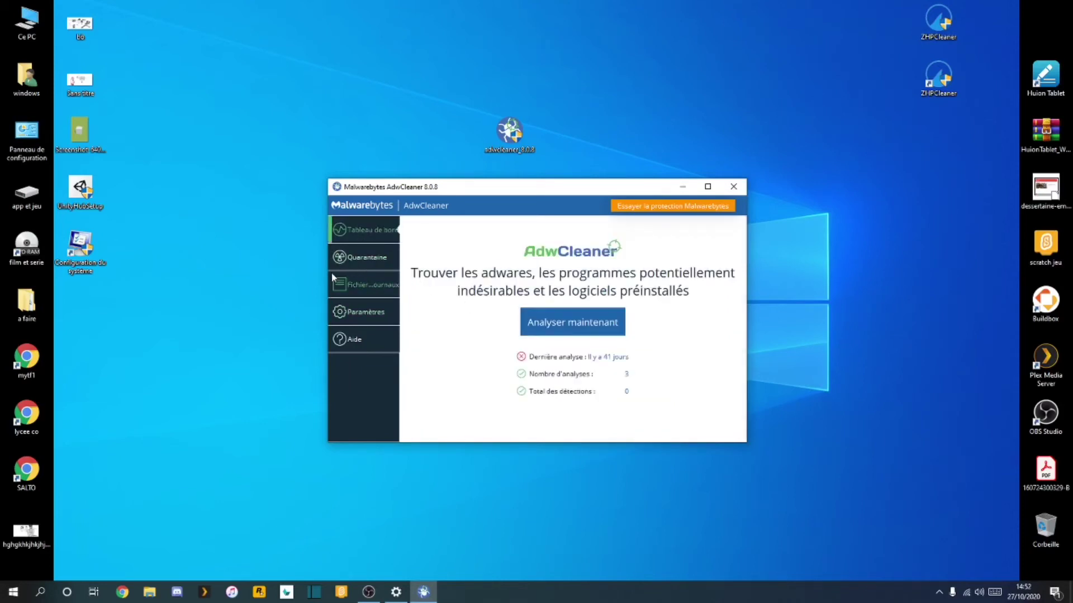
pyautogui.click(577, 324)
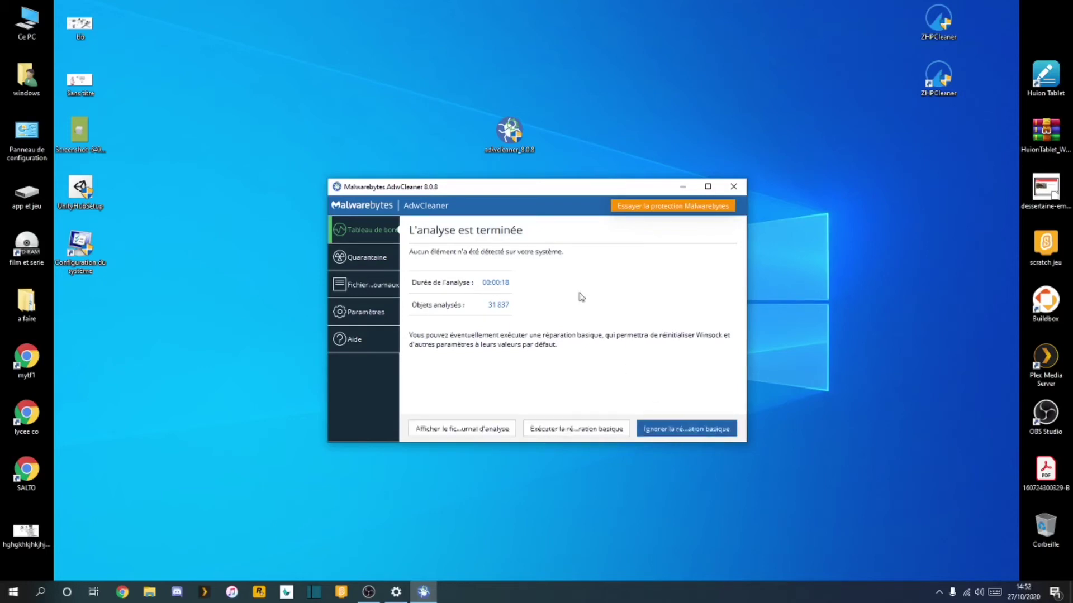
pyautogui.click(690, 431)
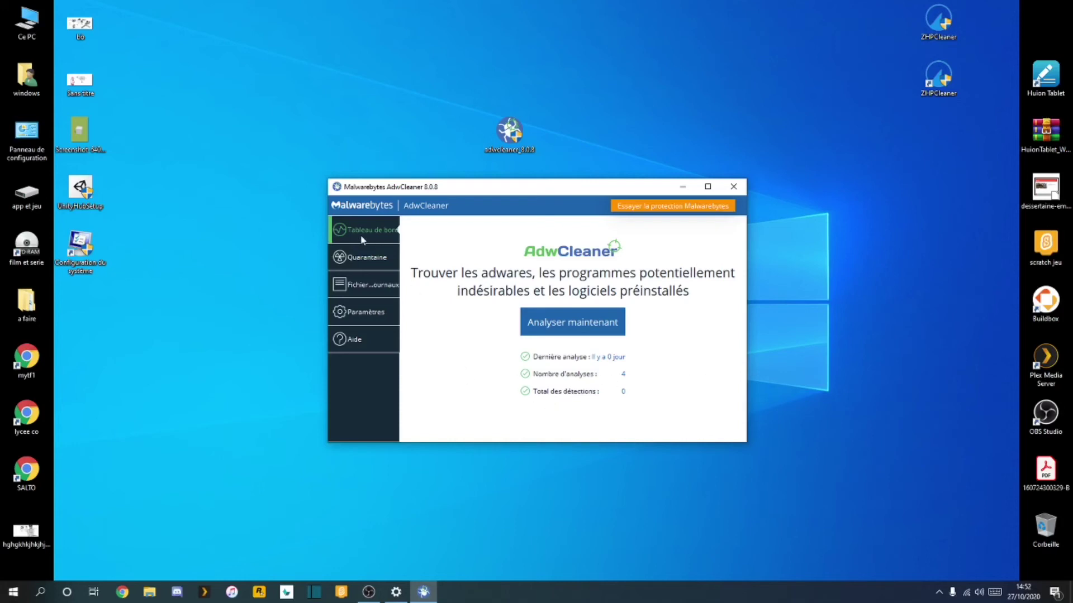
# Step: Check the quarantine, and filter the log files by Débogage, Analyse and Nettoyage in turn
pyautogui.click(364, 257)
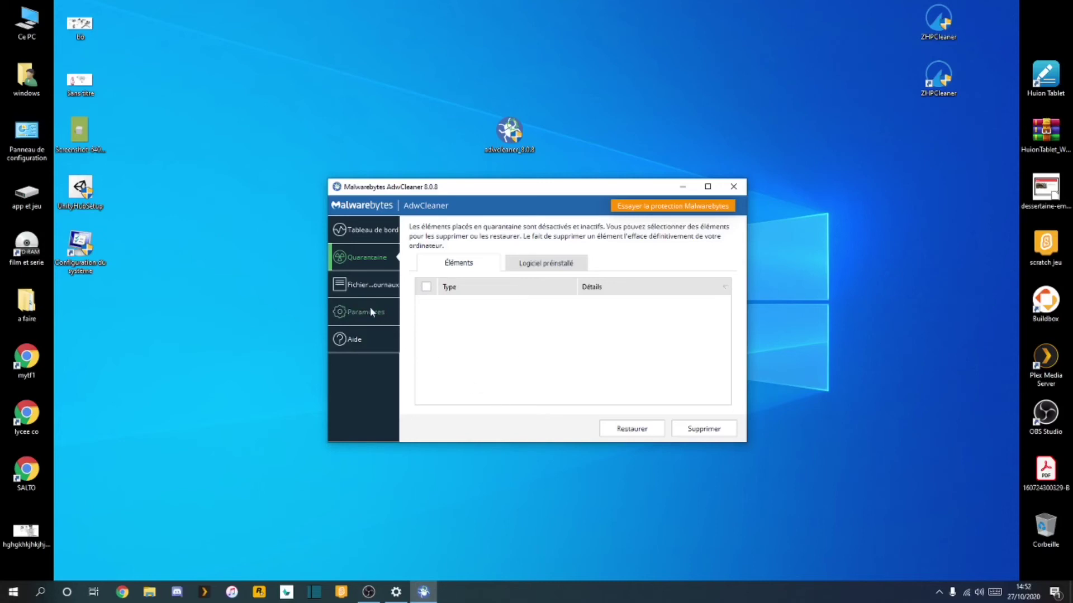
pyautogui.click(356, 292)
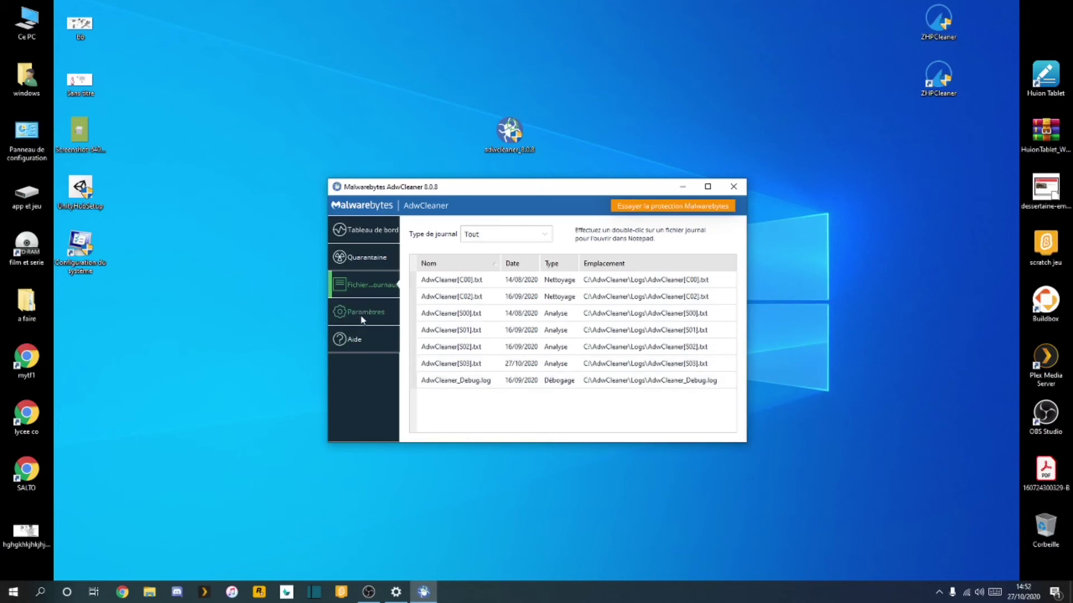
pyautogui.click(476, 238)
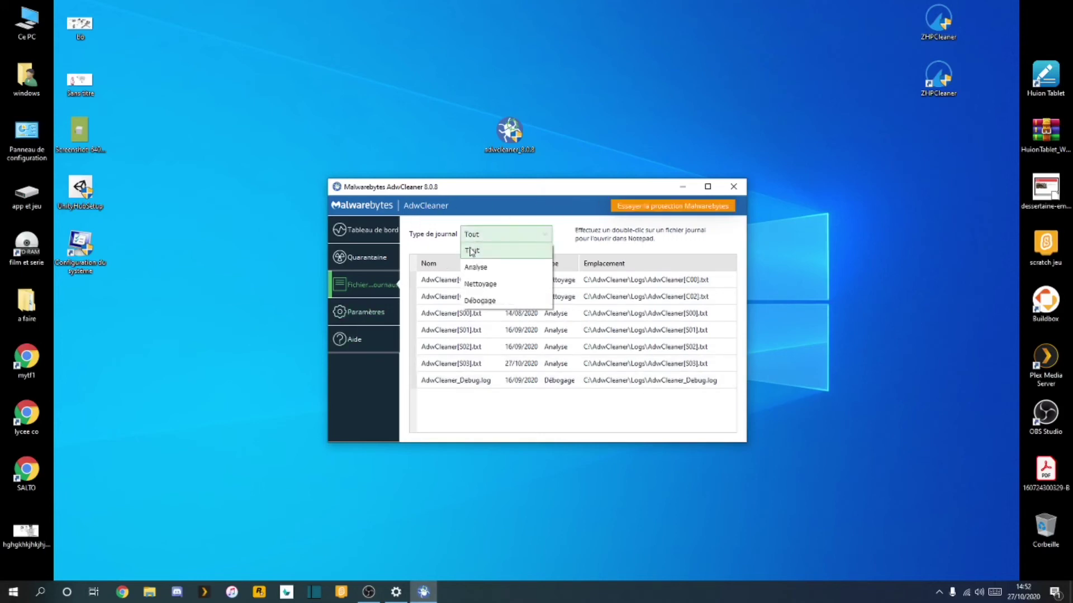
pyautogui.click(480, 301)
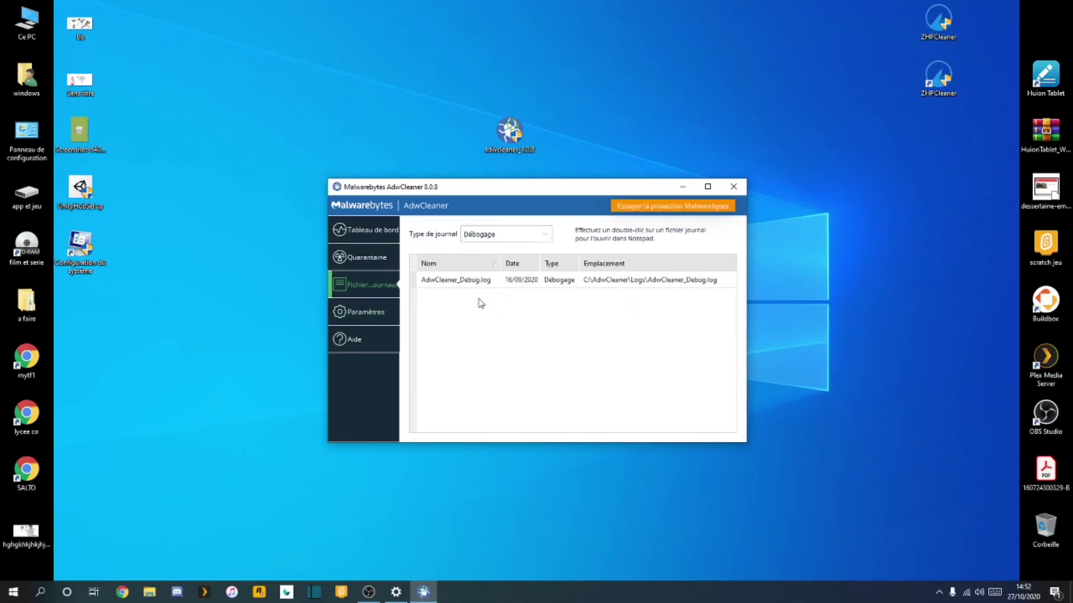
pyautogui.click(484, 236)
pyautogui.click(478, 267)
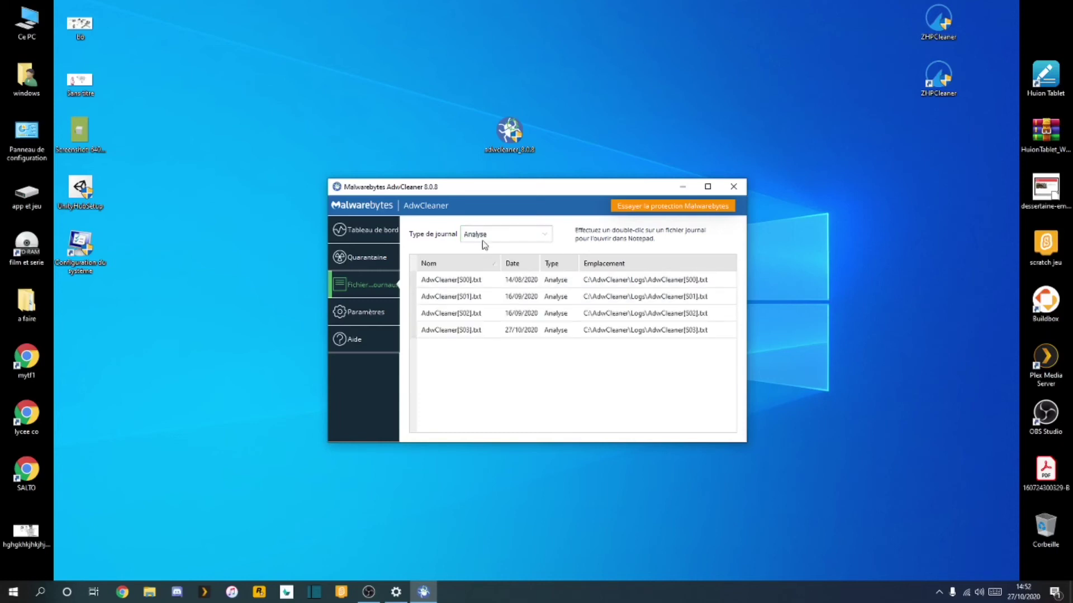
pyautogui.click(483, 235)
pyautogui.click(480, 283)
# Step: Review the Exclusions, À propos and Application settings of AdwCleaner, and close the program
pyautogui.click(366, 310)
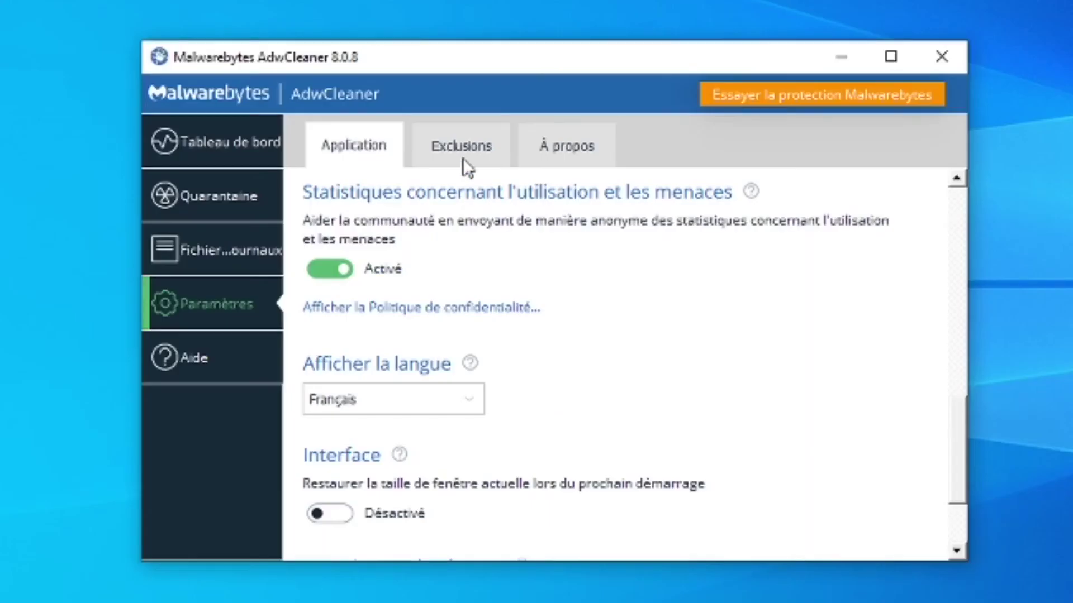
pyautogui.click(464, 158)
pyautogui.click(535, 157)
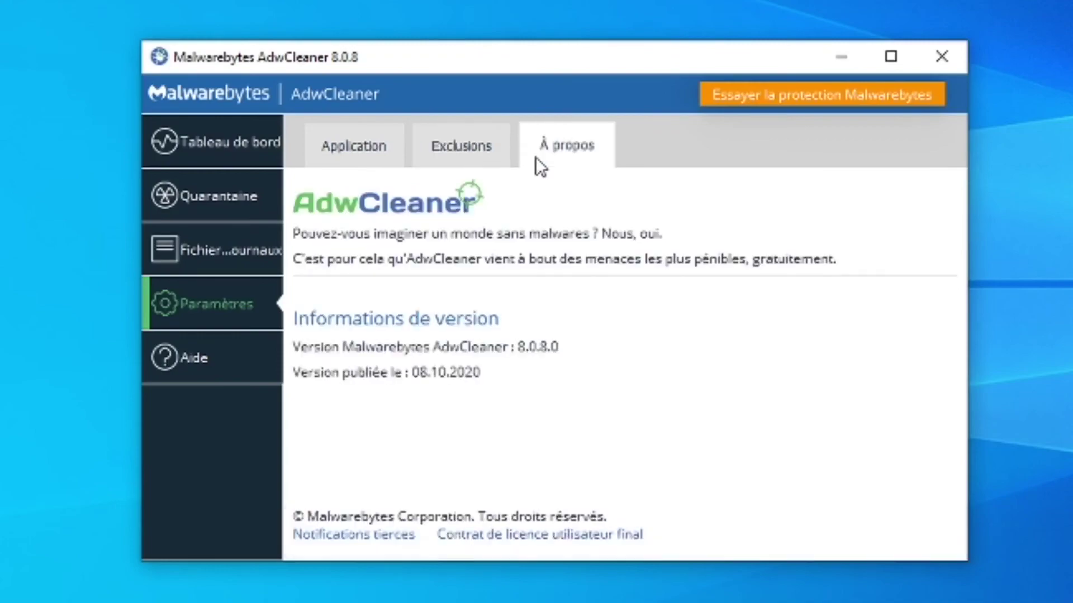
pyautogui.click(433, 148)
pyautogui.click(360, 146)
pyautogui.scroll(-3, 358, 254)
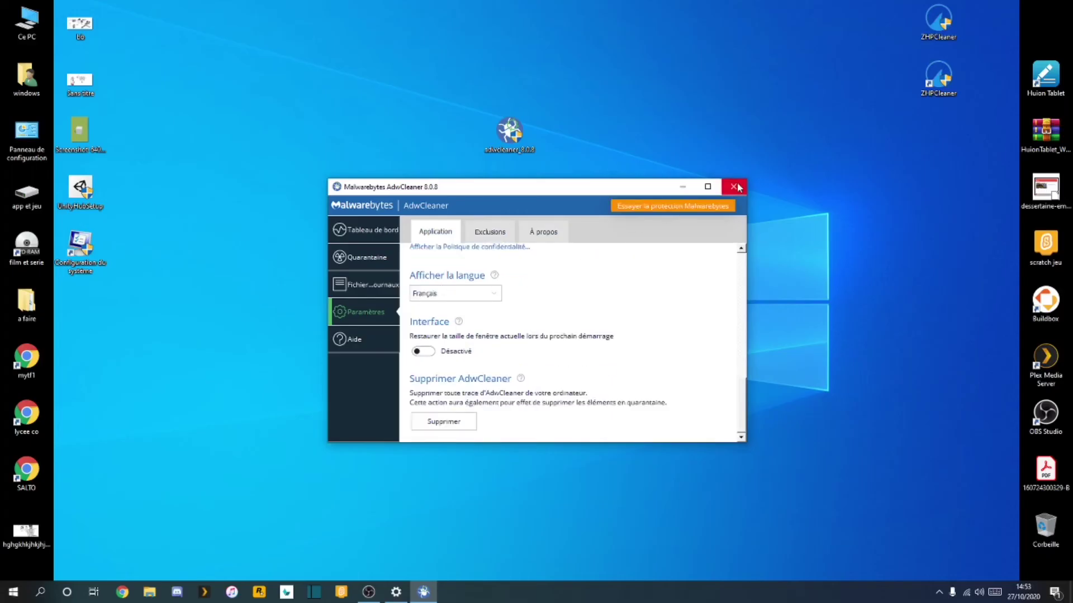
pyautogui.click(733, 187)
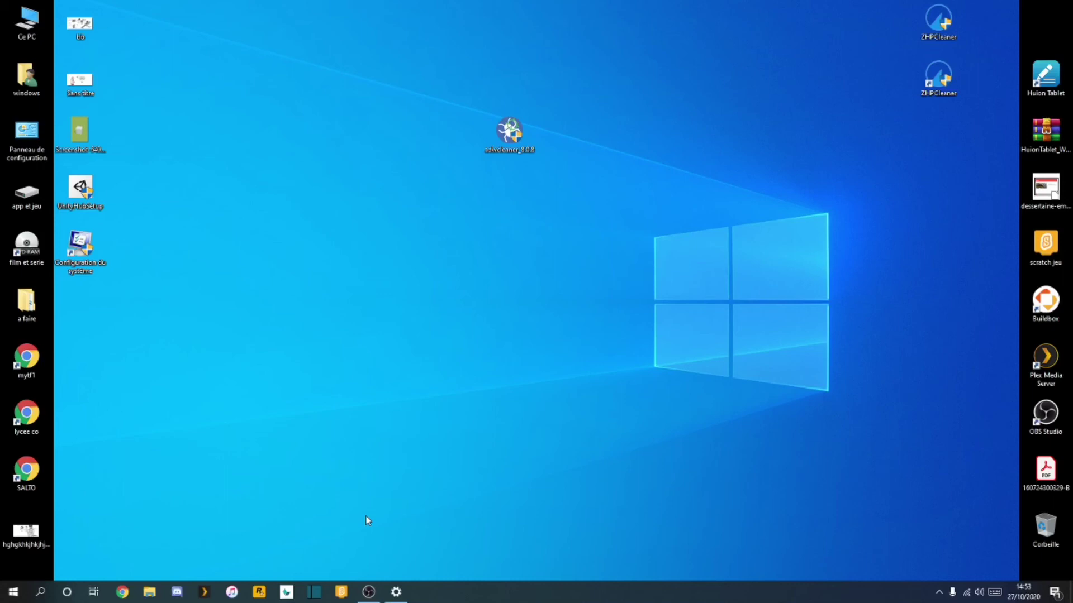
pyautogui.click(373, 594)
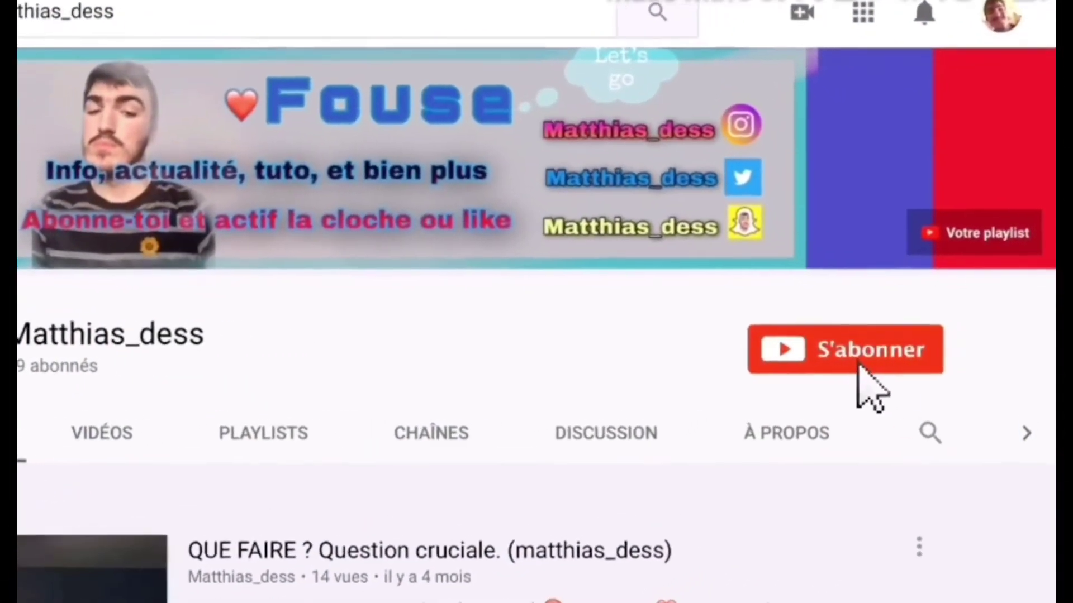
pyautogui.click(880, 362)
pyautogui.click(924, 355)
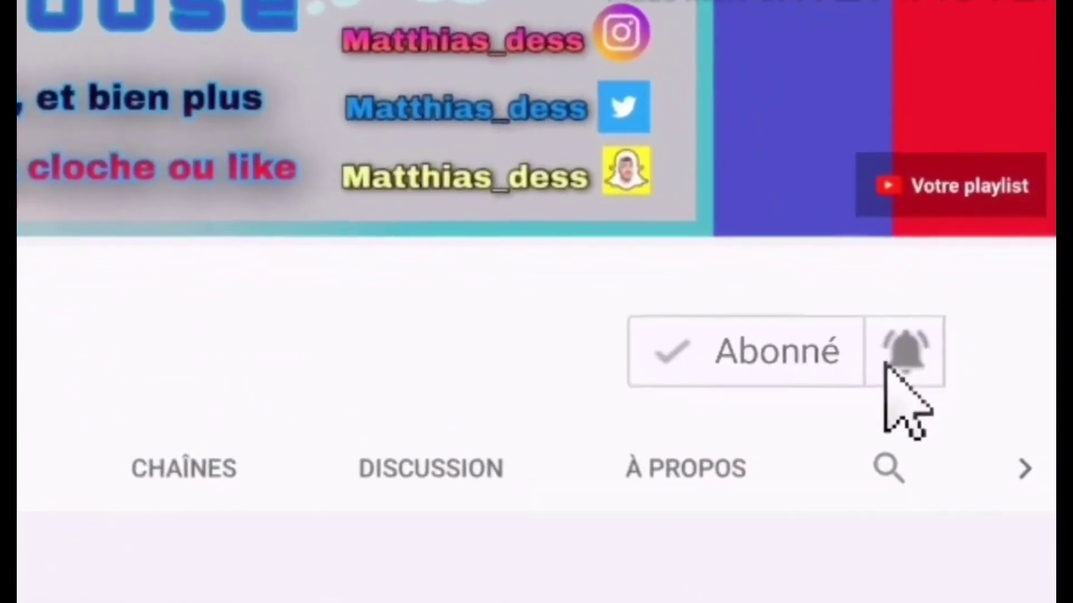